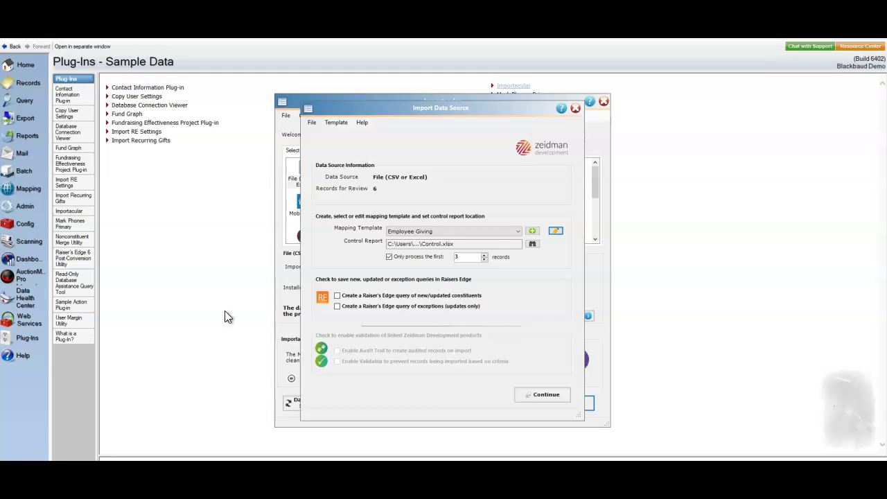
Step: Open the Employee Giving mapping template and check its Employee and Employee Id constituent mappings, saving each one
click(555, 232)
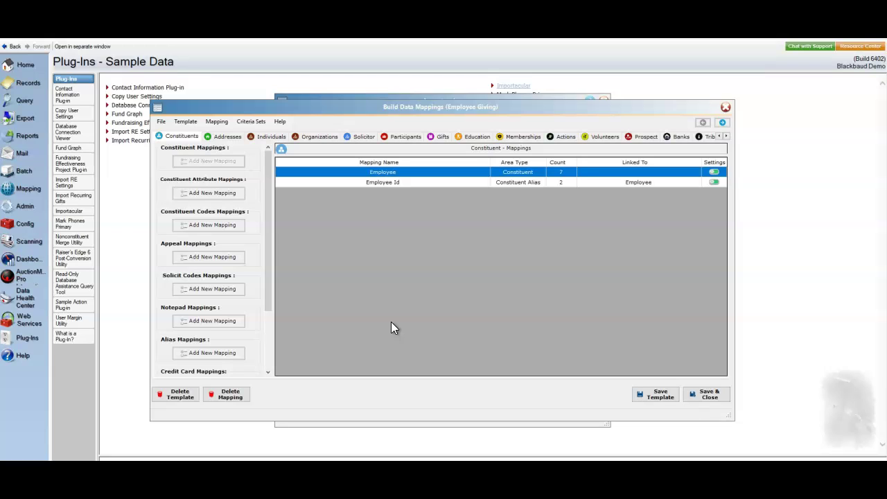
double_click(393, 171)
drag(473, 180, 390, 77)
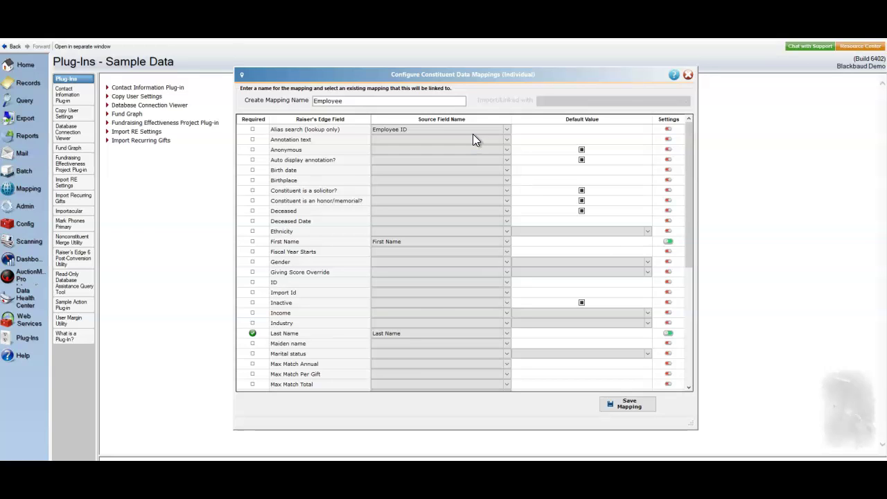
click(402, 127)
text(ID)
click(630, 404)
double_click(380, 181)
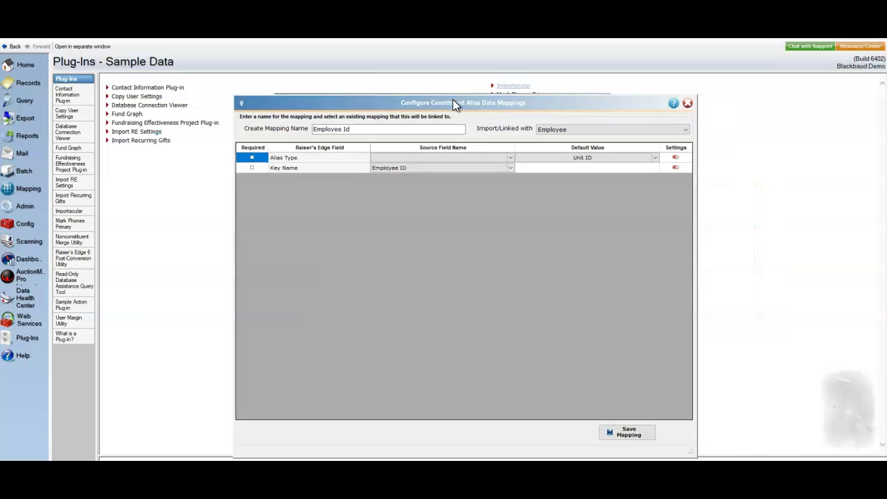
click(627, 432)
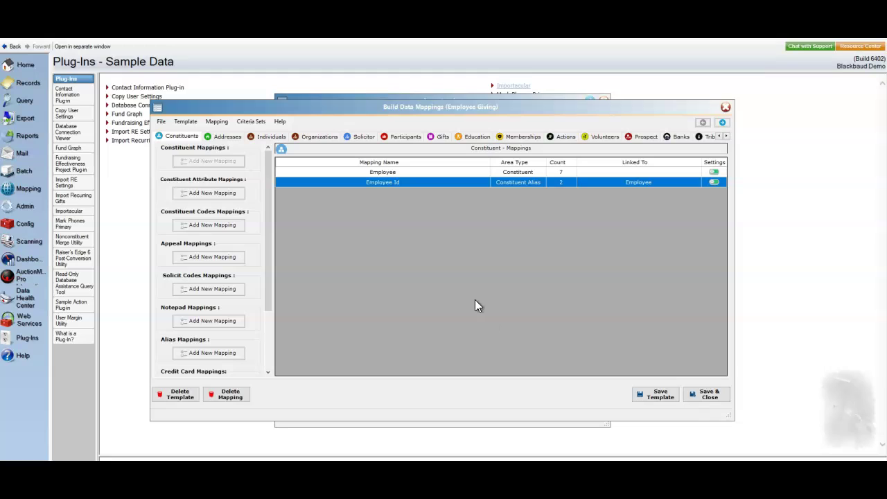
Step: Set the Acknowledge default value to Do Not Acknowledge in the Rg Payment gift mapping and save the mapping
click(441, 138)
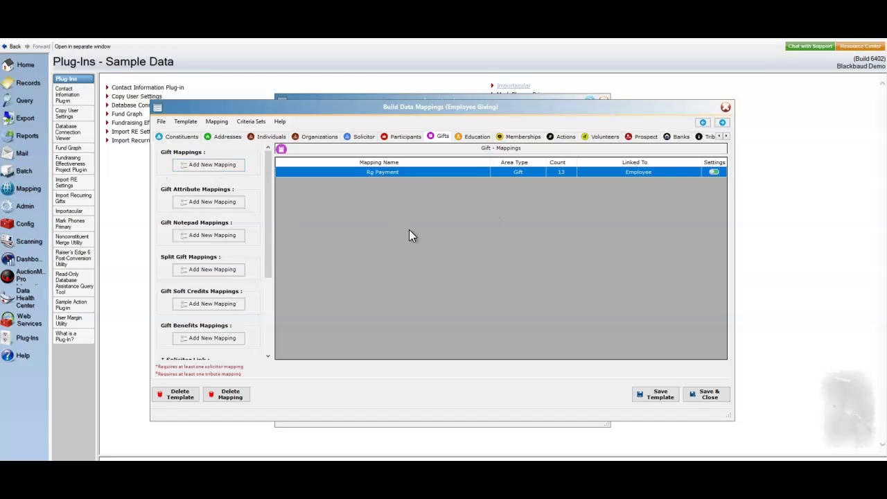
double_click(384, 171)
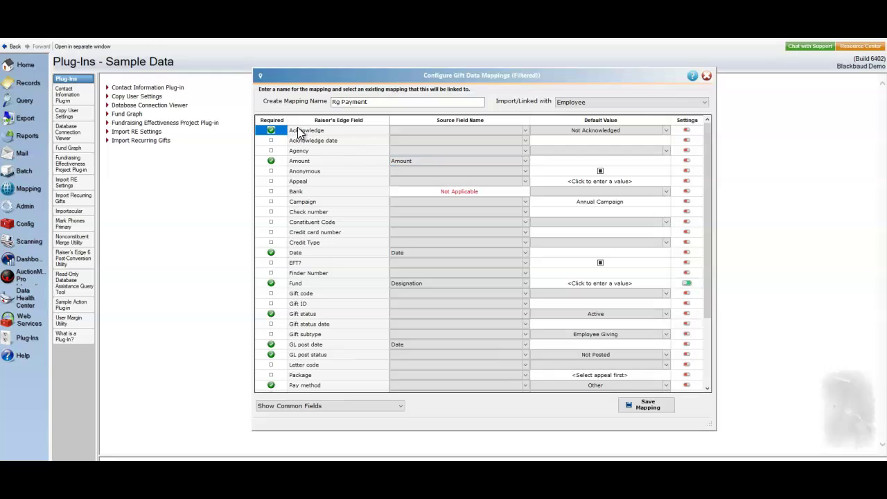
click(663, 130)
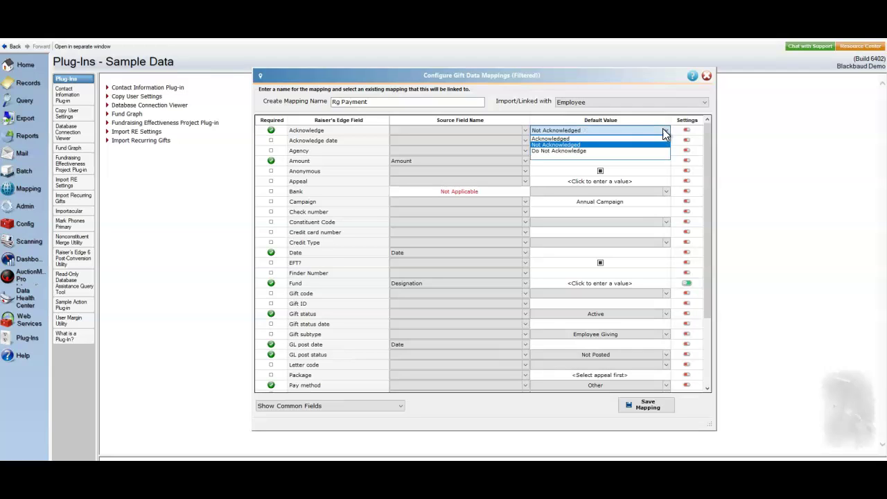
click(574, 151)
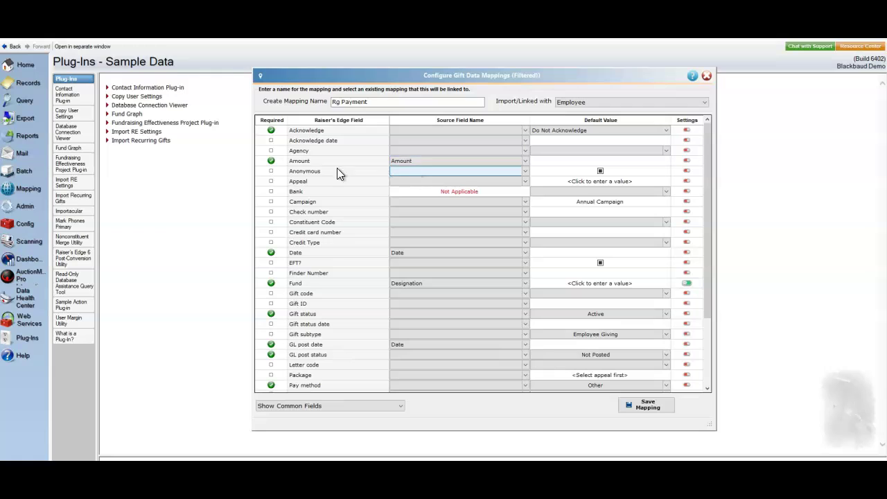
click(526, 163)
click(526, 162)
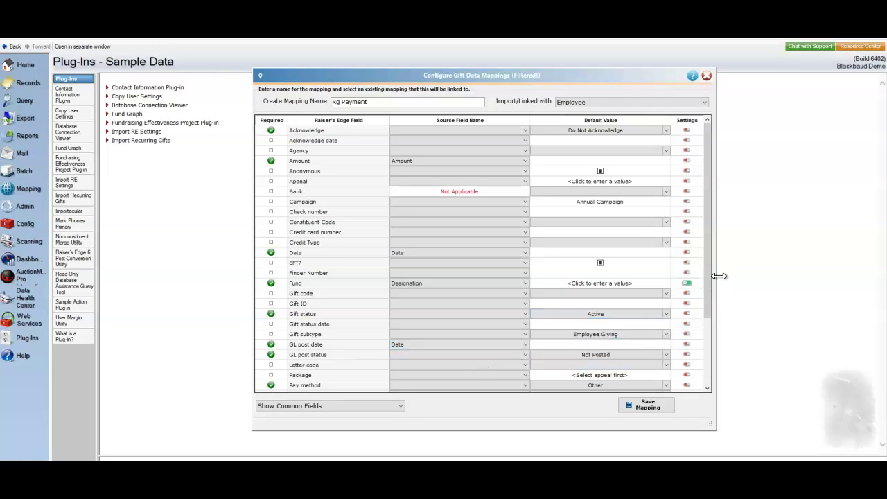
drag(708, 256, 706, 373)
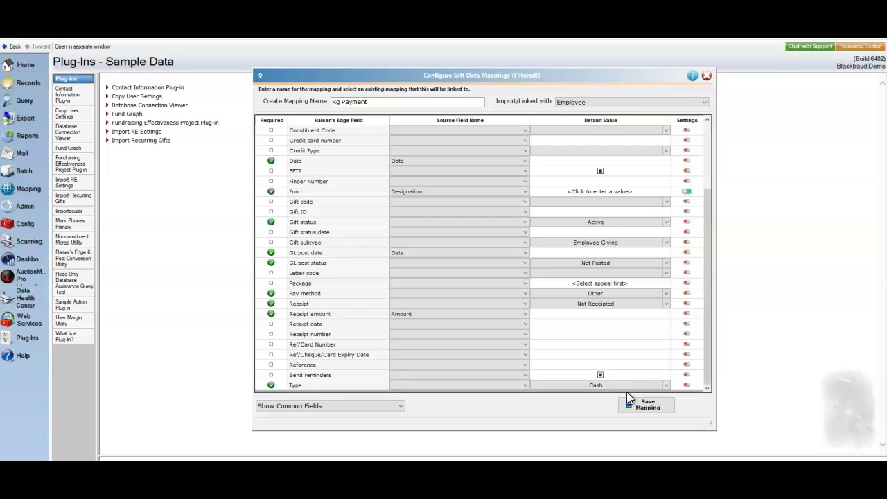
click(648, 405)
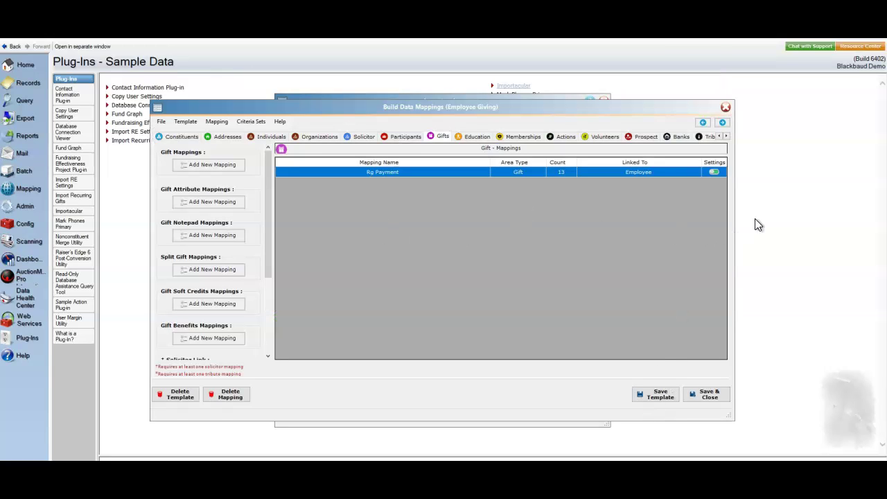
Step: In the Rg Payment area settings, keep First Found for the recurring gift lookup and copy Fund, Campaign and Appeal to the payment
click(711, 173)
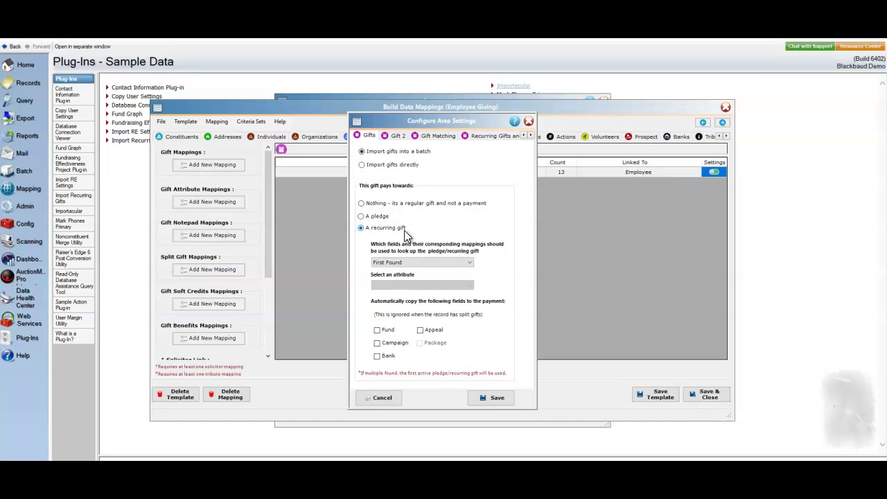
click(471, 261)
click(471, 262)
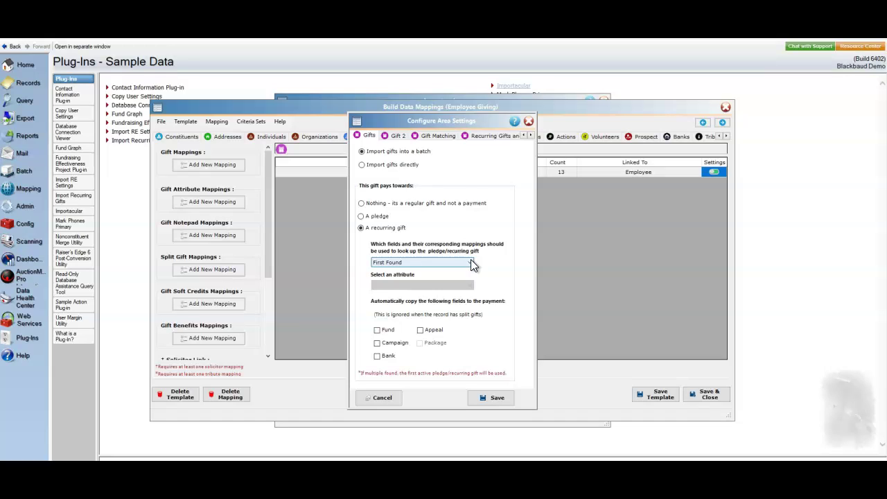
click(471, 263)
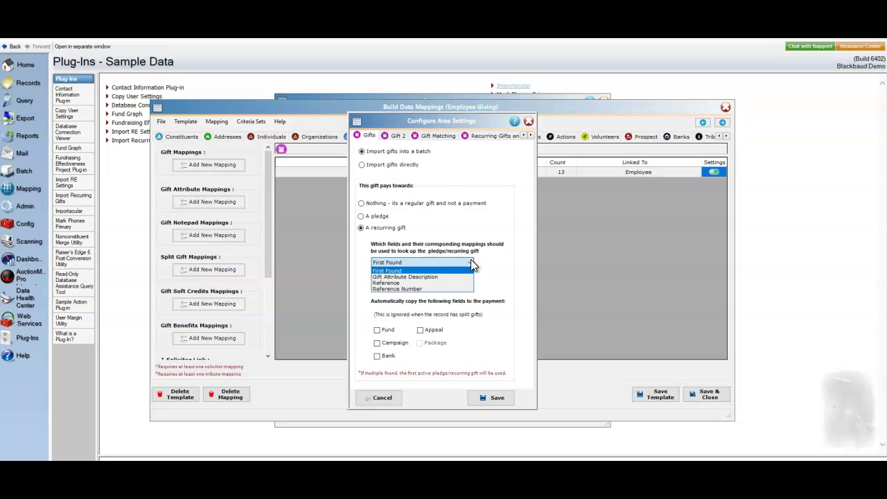
click(471, 262)
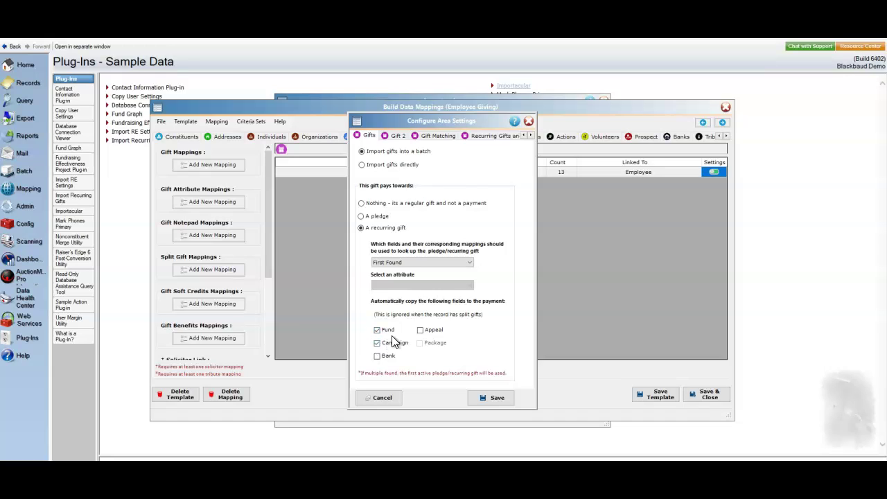
click(431, 333)
Step: Review the Gift 2, Gift Matching and Recurring Gifts and Pledges settings, then save the area settings and the mapping template
click(397, 137)
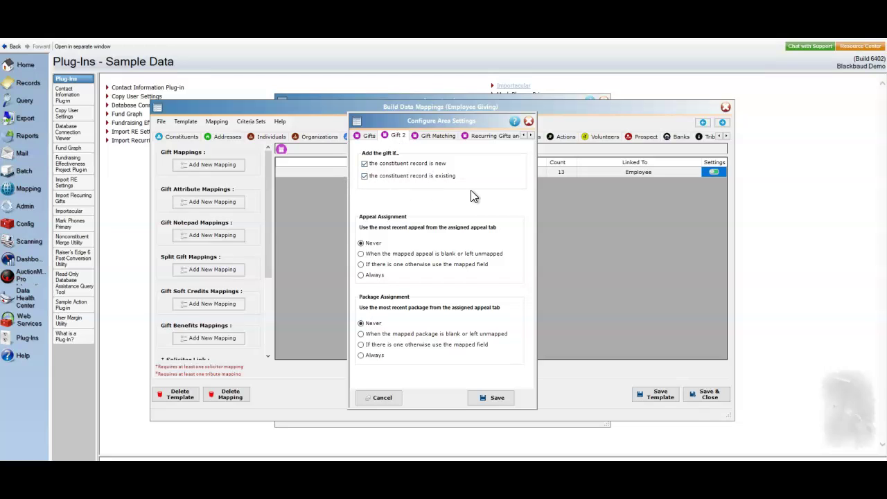
click(443, 135)
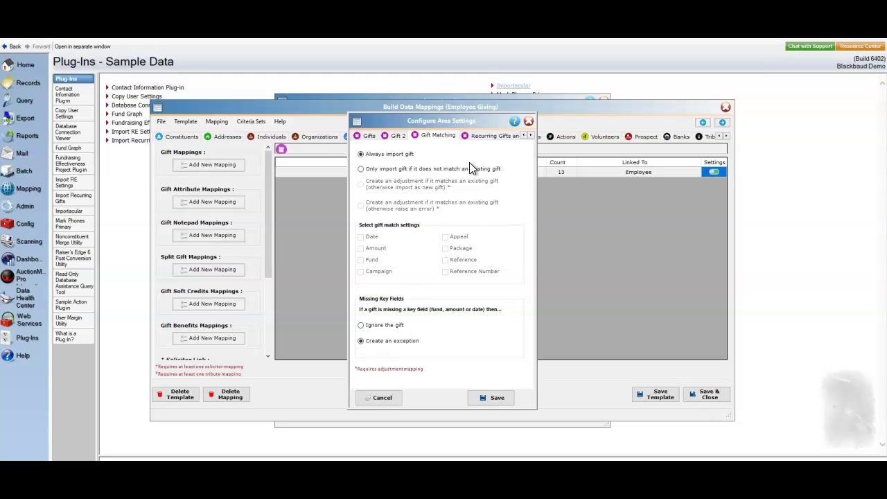
click(488, 137)
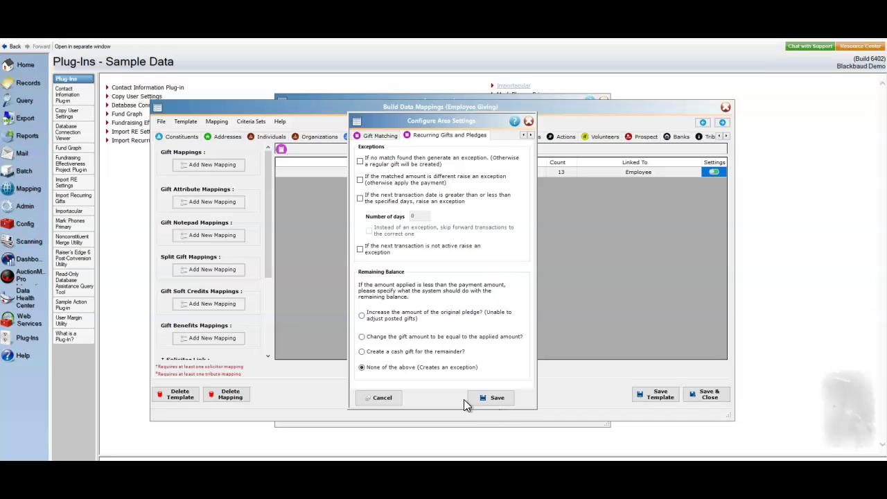
click(494, 399)
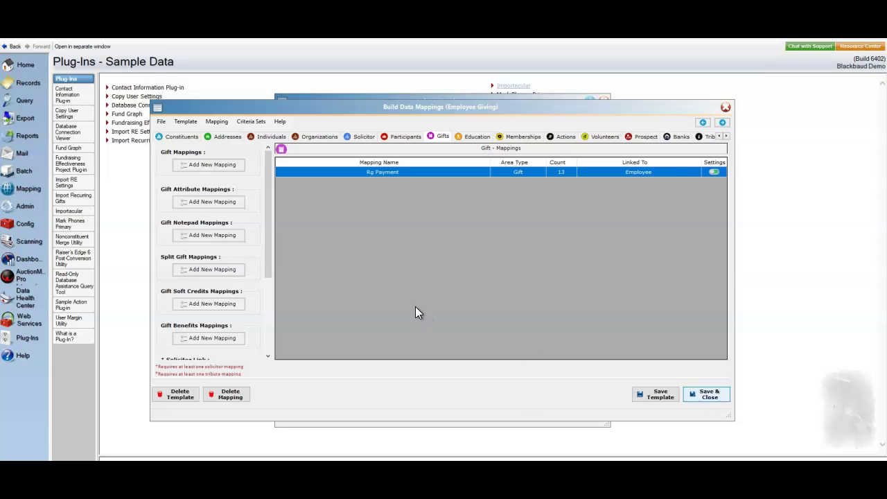
key(Escape)
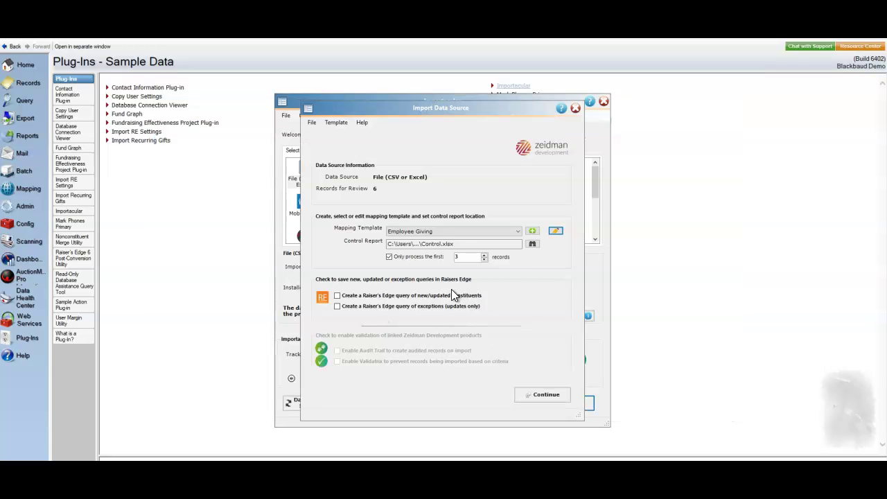
Step: Continue to the data review and check the gift breakdown for the records being imported
click(538, 394)
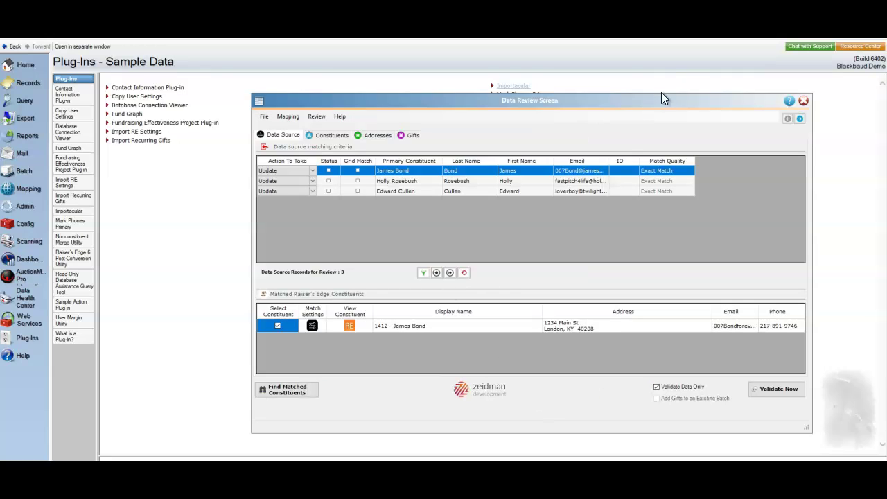
drag(663, 103, 627, 93)
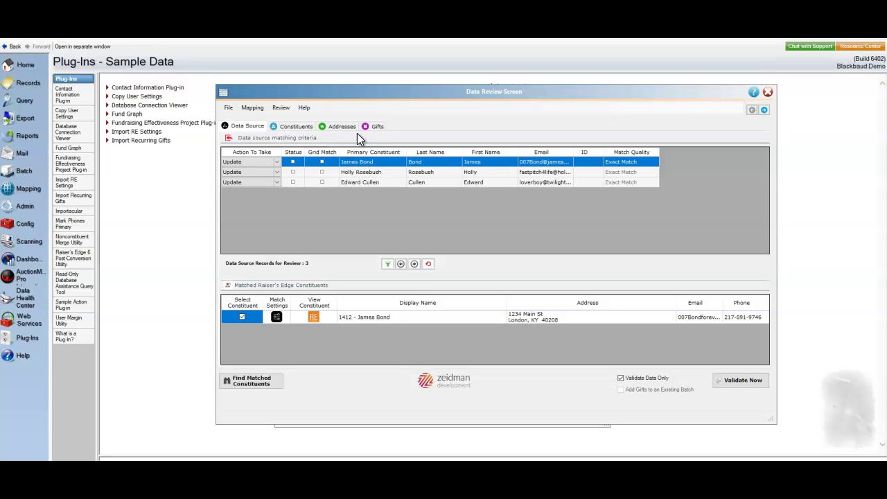
click(377, 127)
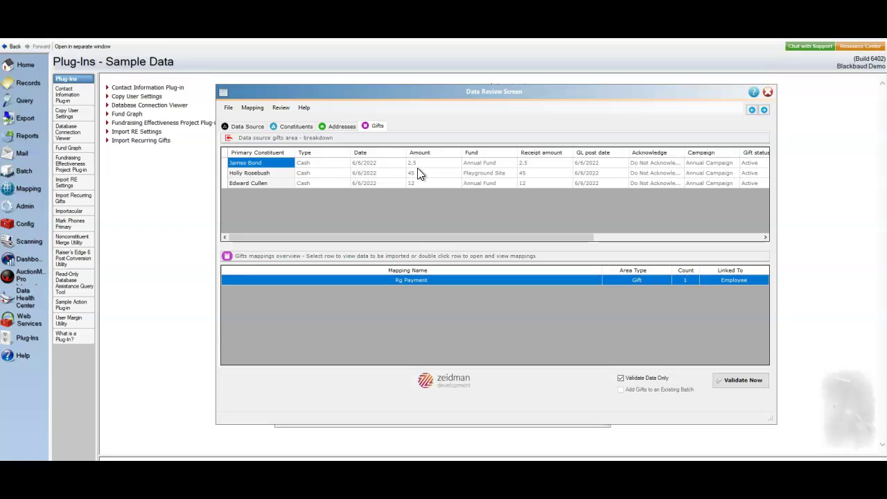
click(255, 128)
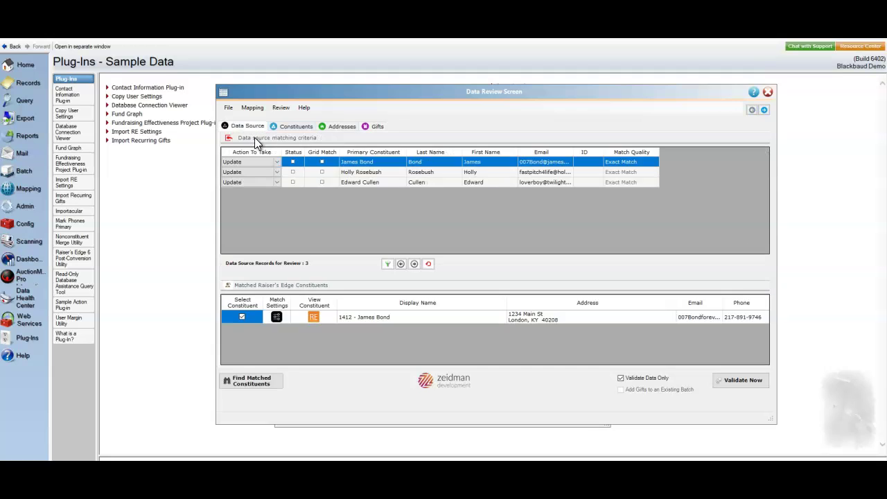
Step: Open the first matched constituent's record and examine the existing recurring gift and its transaction schedule
click(313, 315)
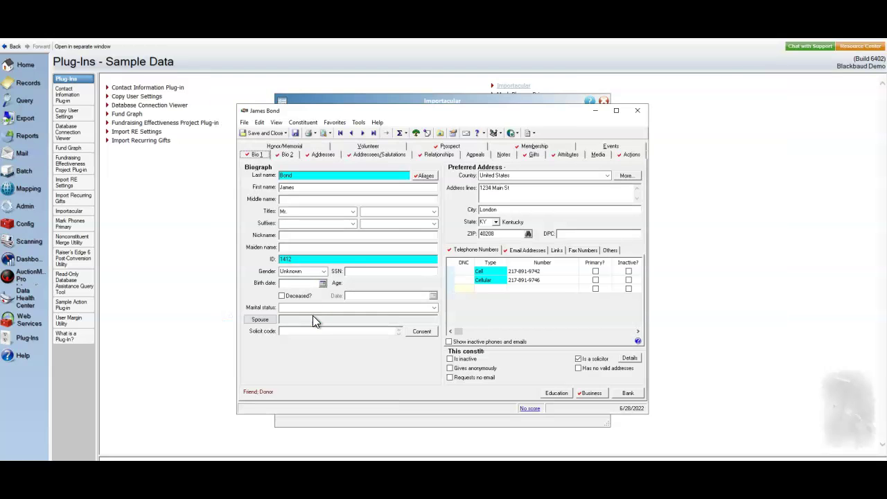
click(533, 156)
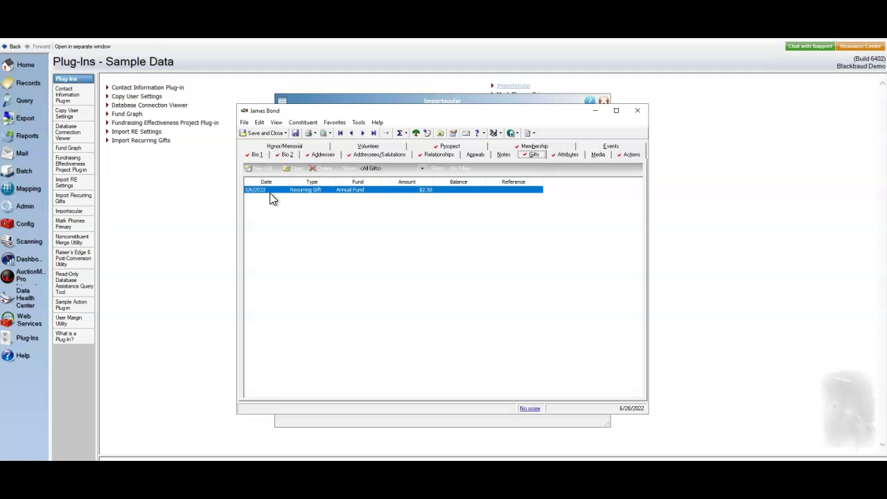
double_click(342, 190)
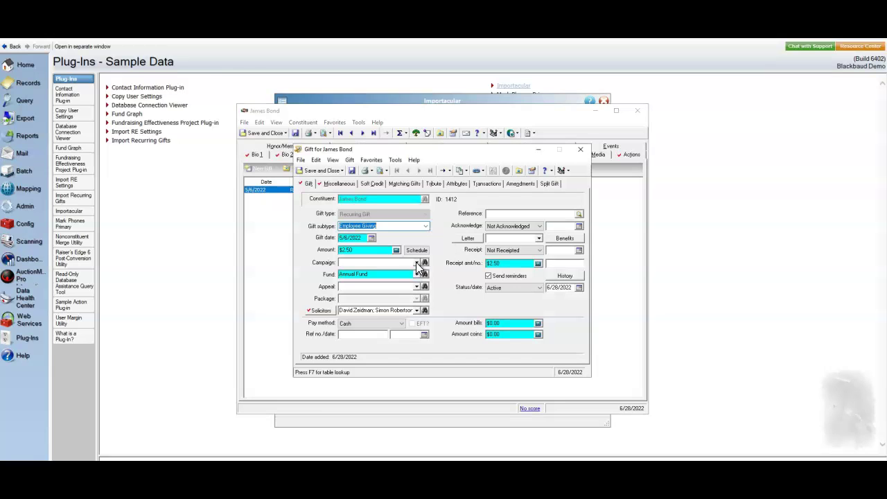
click(418, 251)
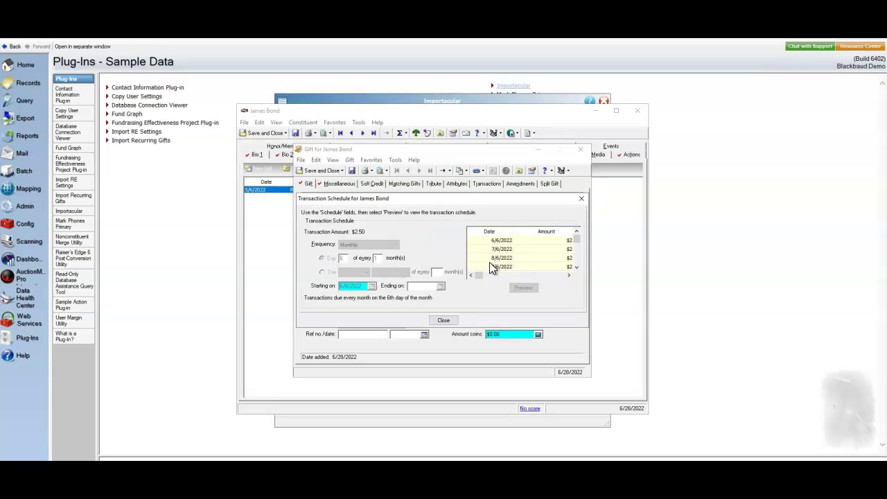
click(443, 321)
click(580, 149)
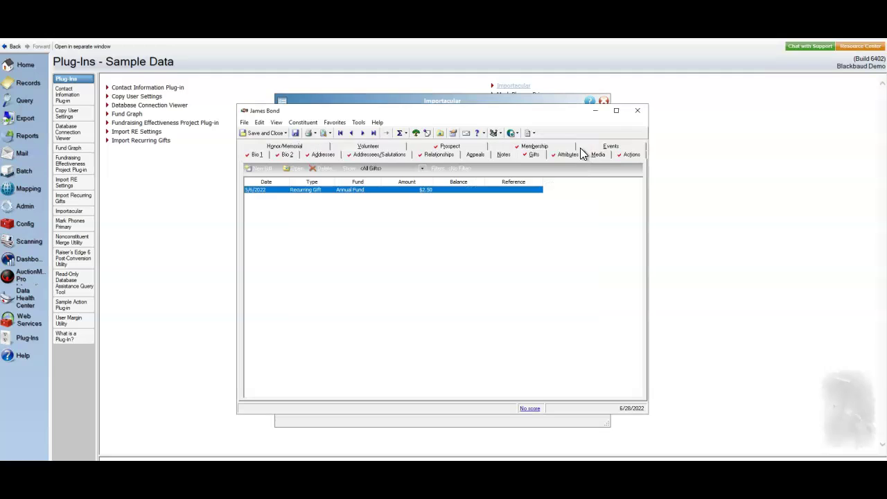
click(641, 113)
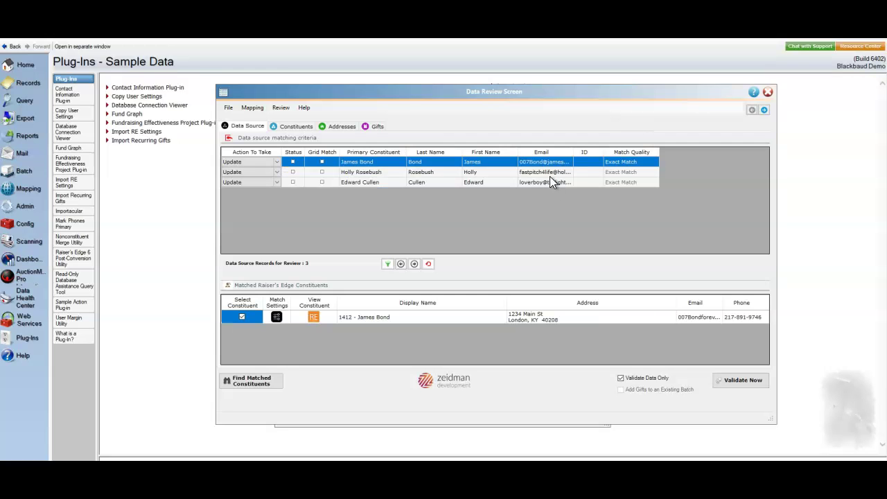
Step: Turn off Validate Data Only and import the reviewed records
click(632, 380)
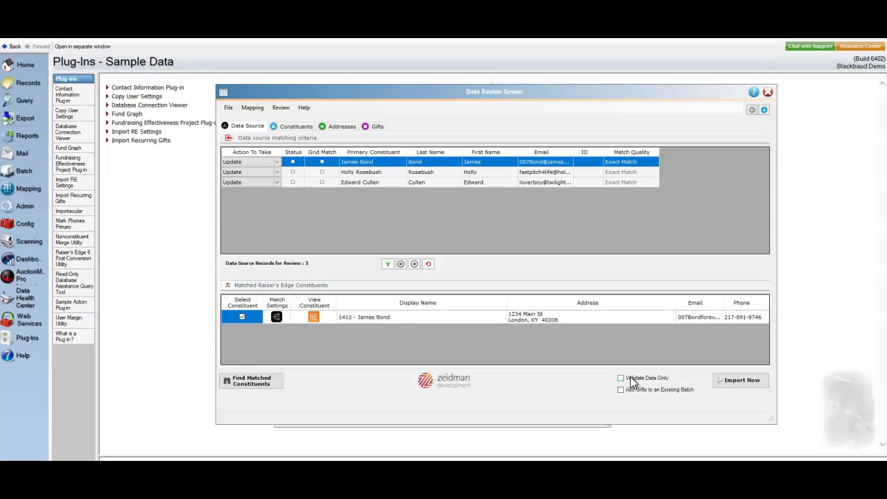
click(756, 380)
click(745, 380)
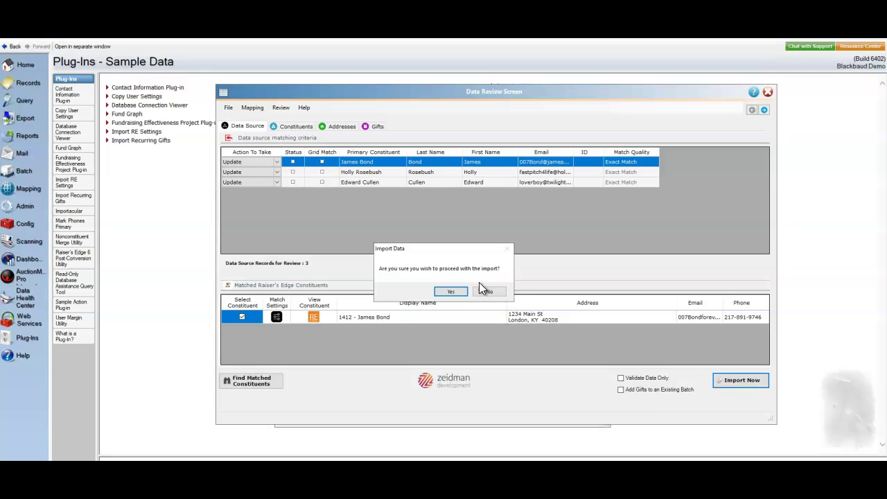
click(452, 292)
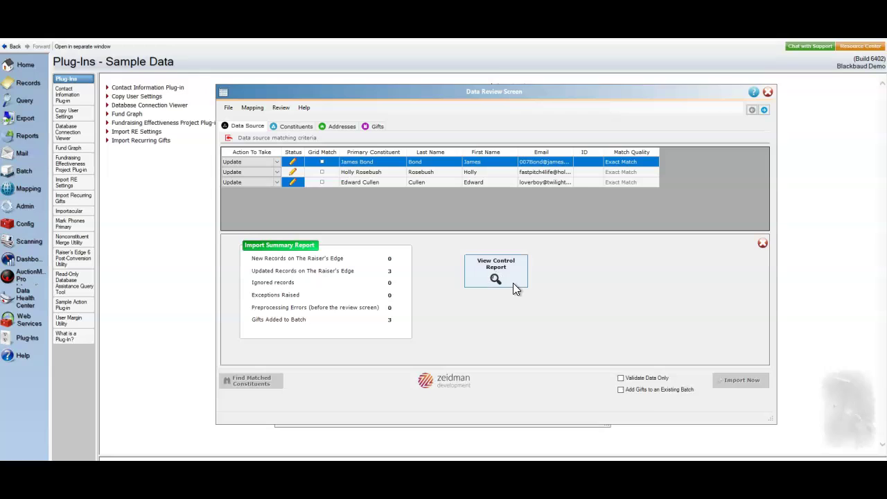
Step: Close the import summary, the data review and the Import Data Source window to return to the data source selection
click(761, 244)
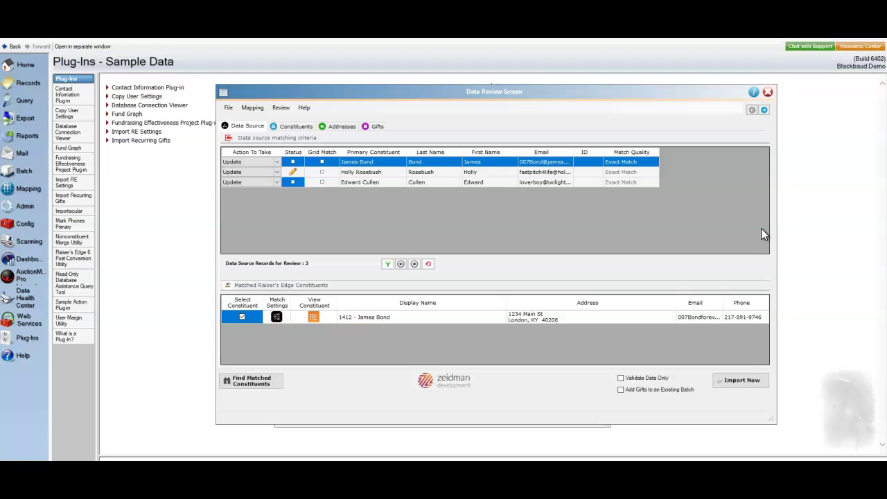
click(768, 92)
click(579, 109)
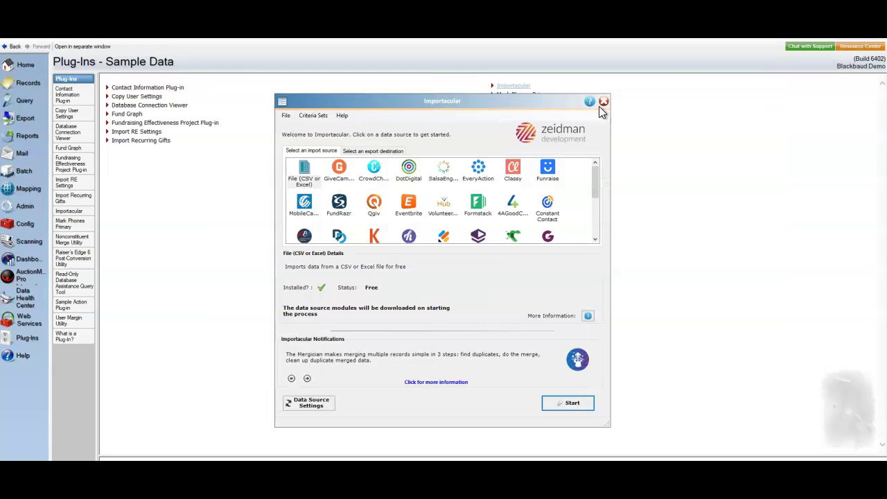
Step: Close Importacular and open gift batch 204, created from the CSV or Excel file import
click(605, 104)
click(24, 172)
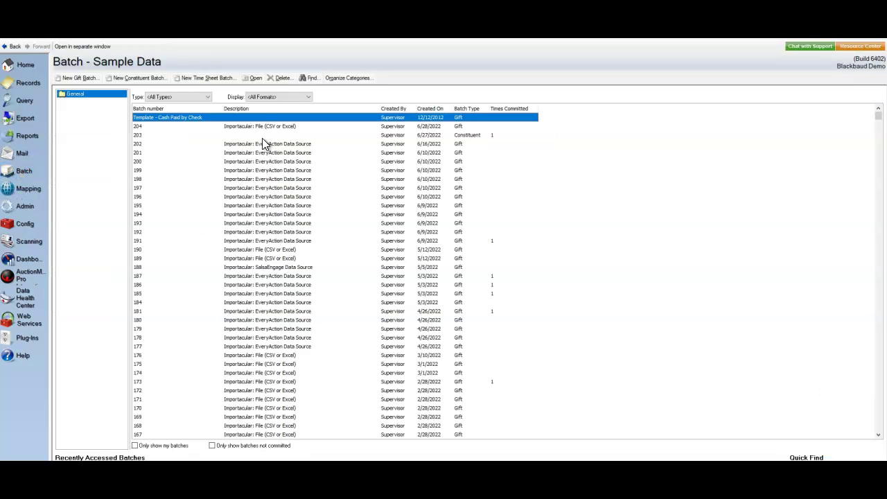
double_click(247, 126)
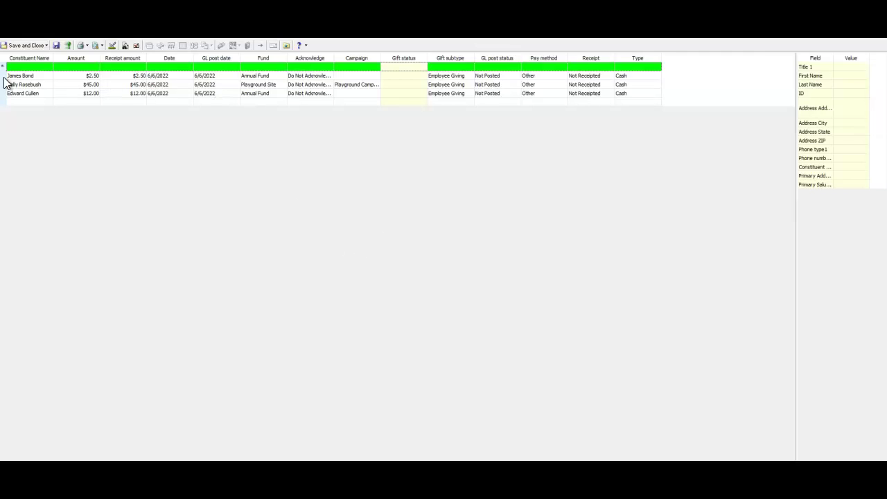
Step: Apply the $2.50 Annual Fund gift in the batch's first row to the constituent's monthly recurring gift
click(4, 77)
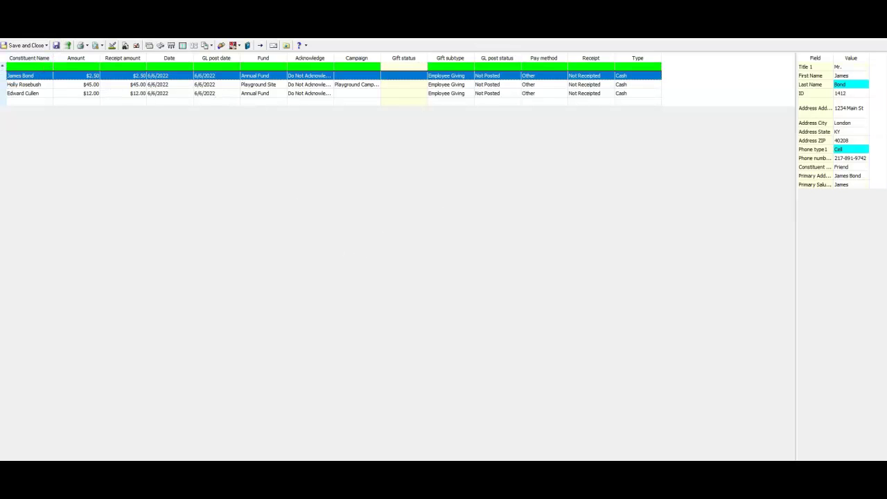
right_click(47, 41)
mouse_move(65, 140)
click(188, 159)
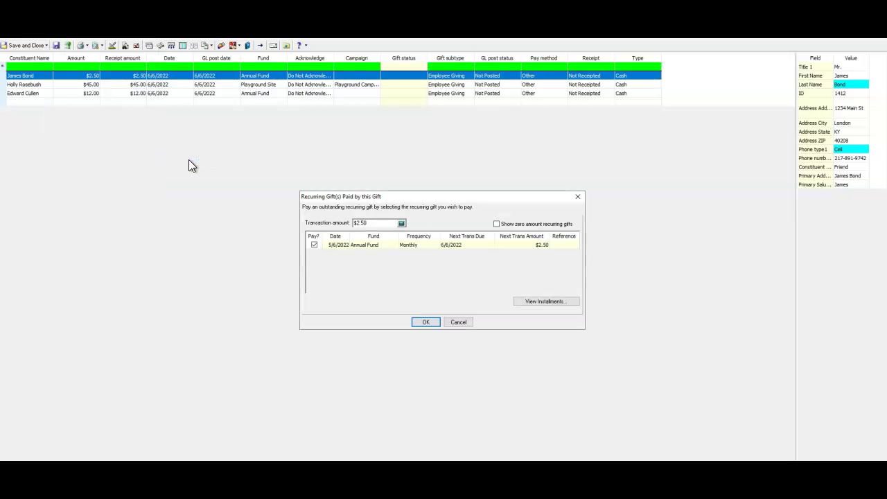
click(426, 322)
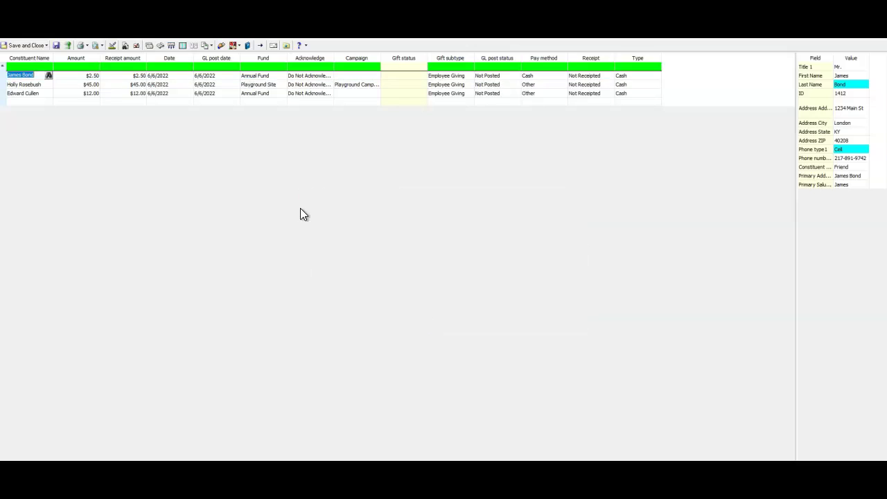
Step: Apply the $45.00 Playground Site gift in the second row to the constituent's biweekly recurring gift
click(9, 84)
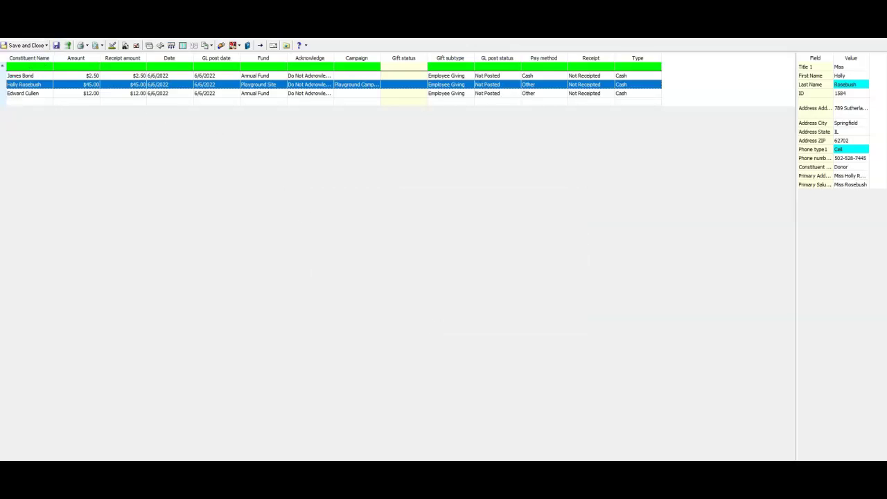
right_click(51, 130)
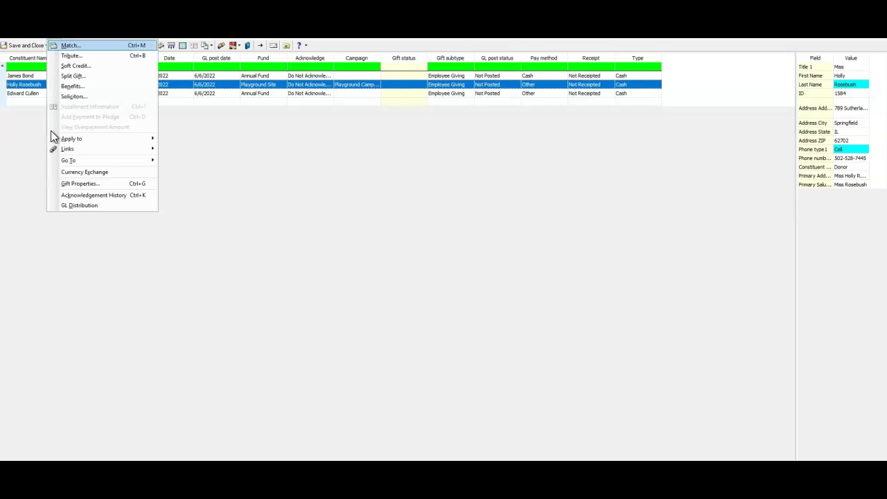
mouse_move(154, 160)
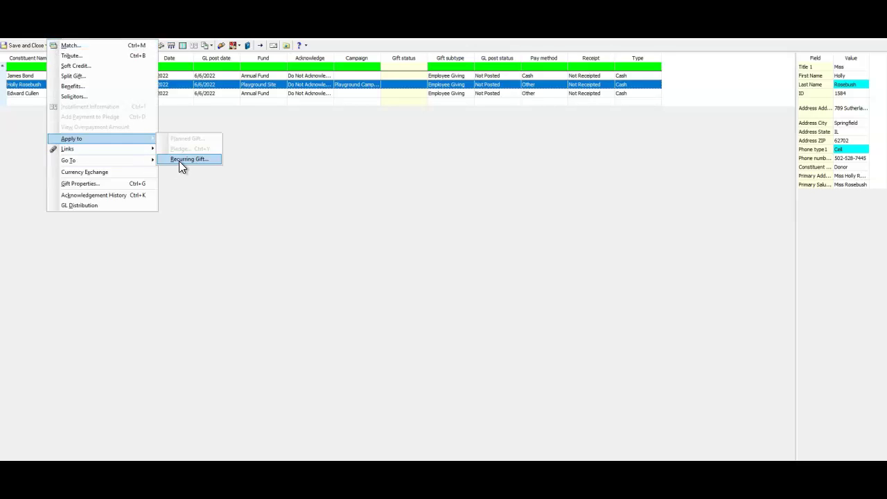
click(182, 159)
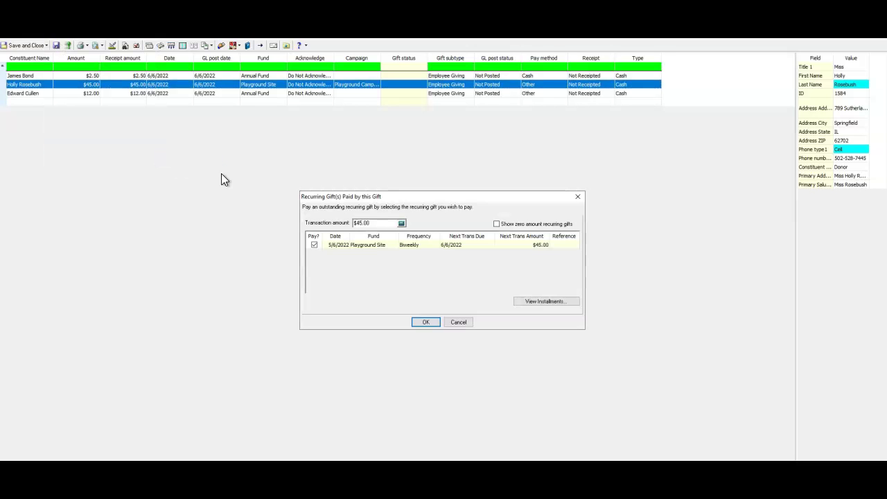
click(425, 322)
Step: Apply the $12.00 Annual Fund gift in the third row to the constituent's biweekly recurring gift
drag(9, 89, 11, 93)
click(12, 93)
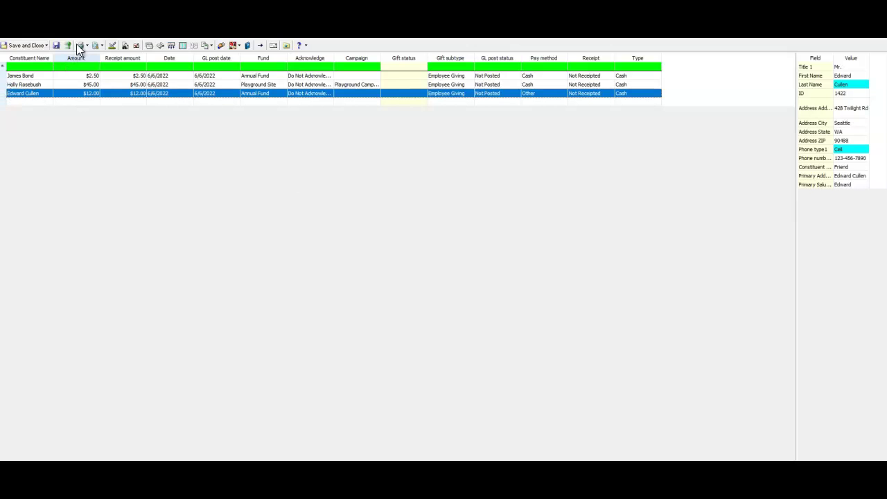
right_click(47, 41)
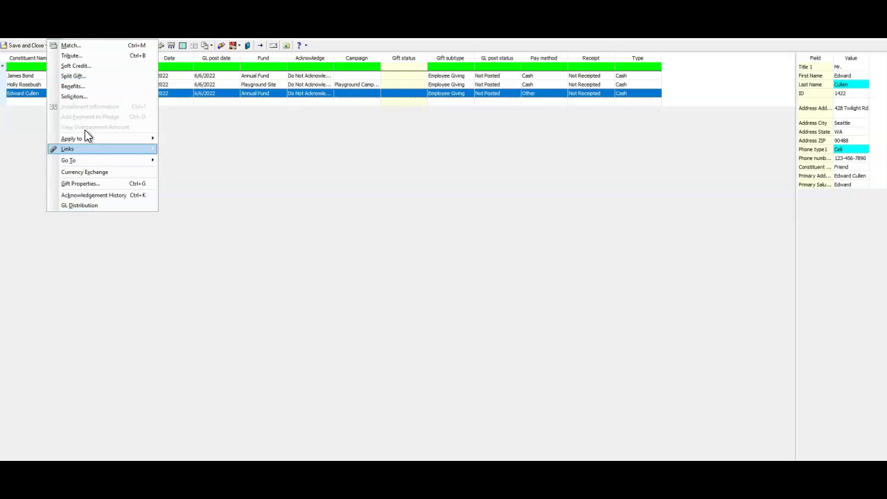
mouse_move(103, 136)
click(182, 160)
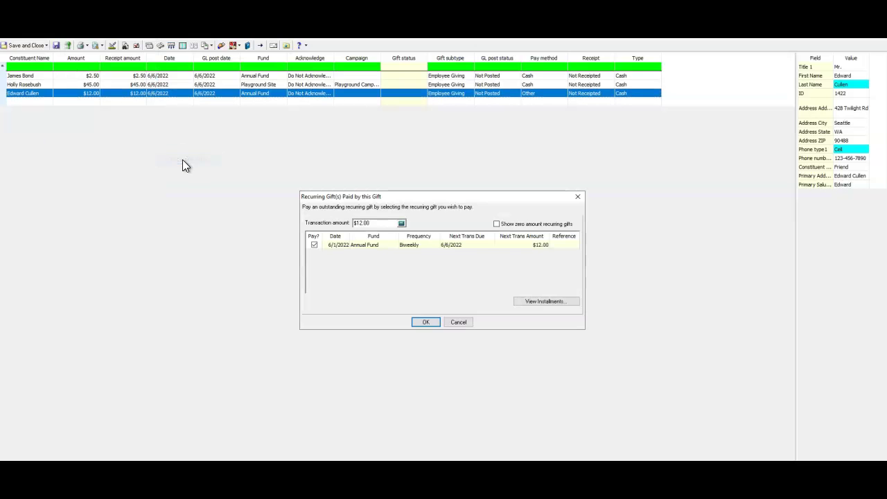
click(427, 322)
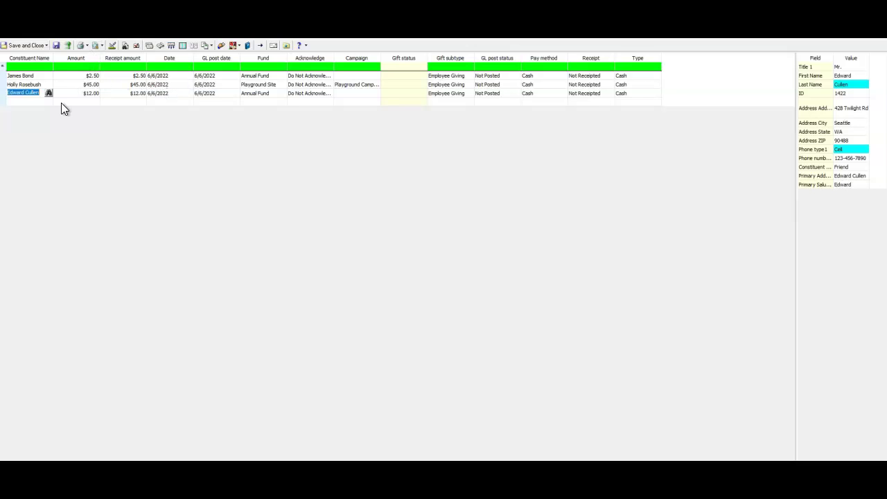
Step: Start committing the gift batch with a new batch of exceptions created, keeping the default payment processing options
drag(34, 96, 213, 215)
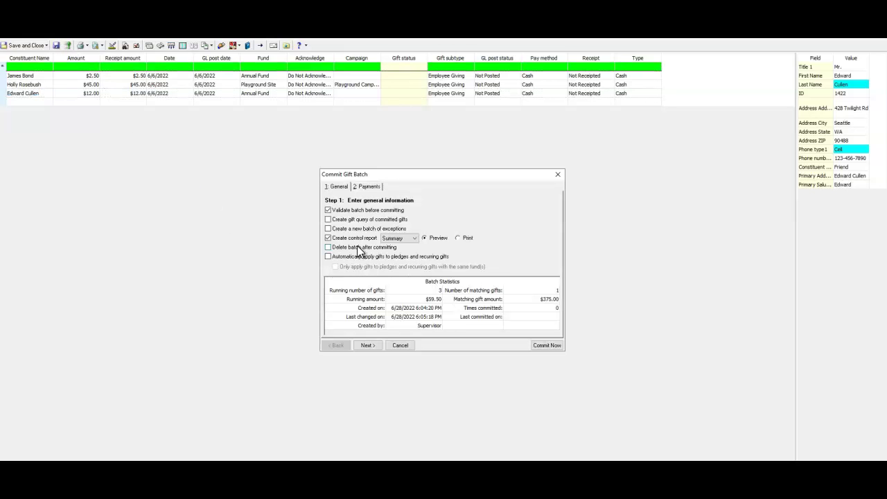
click(328, 229)
click(375, 345)
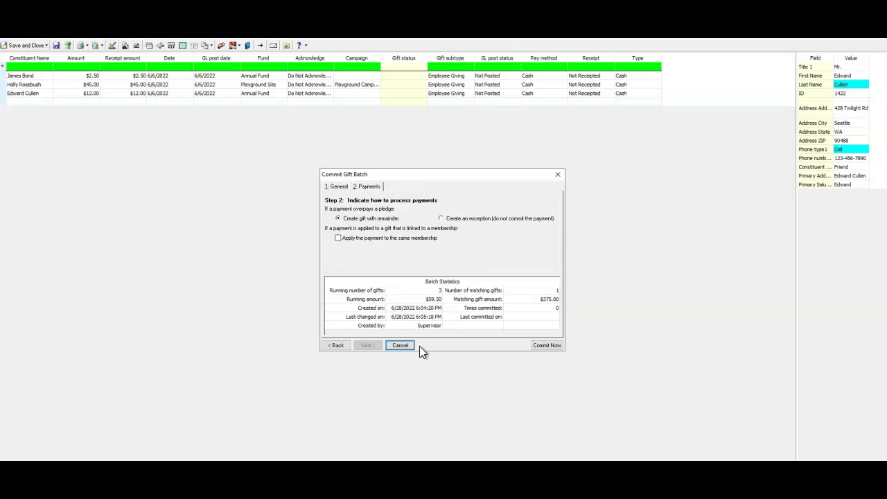
click(546, 345)
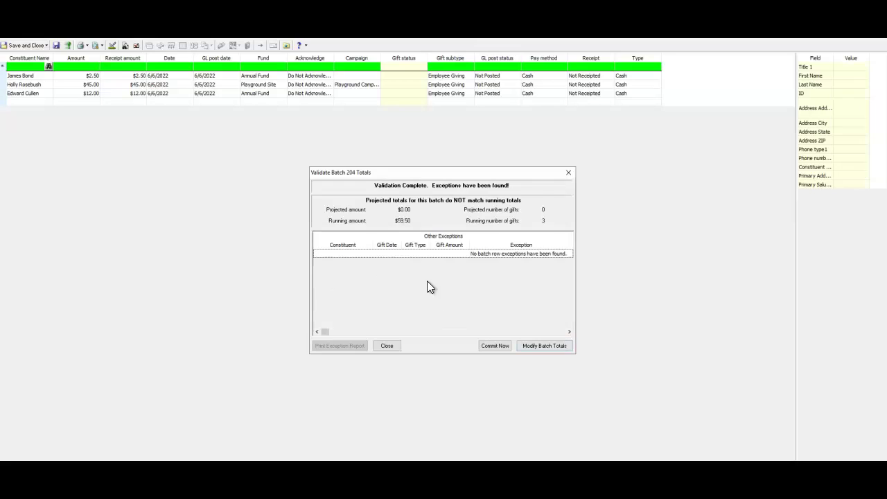
Step: Modify the batch totals and commit the batch, closing the control report and the commit summary
click(550, 344)
click(495, 344)
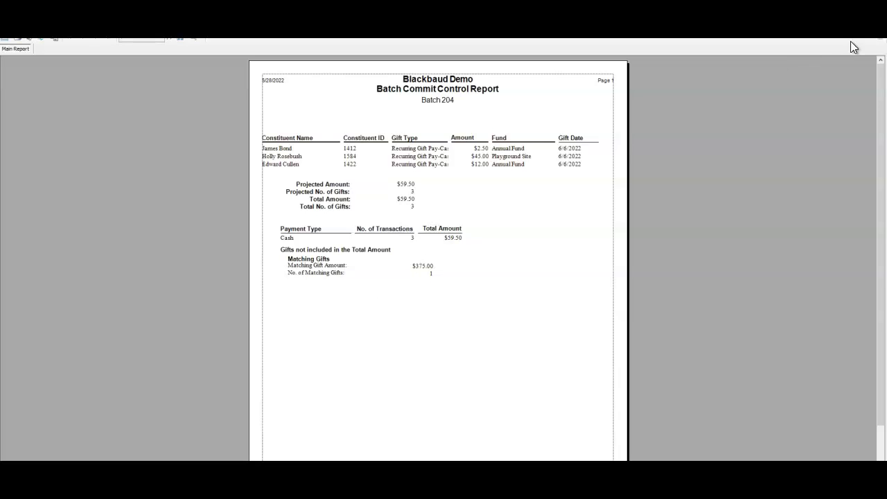
click(879, 31)
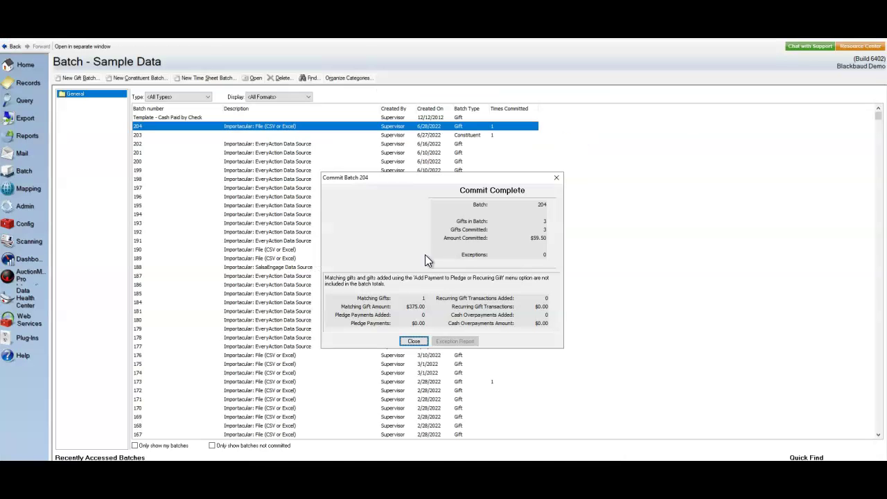
click(414, 341)
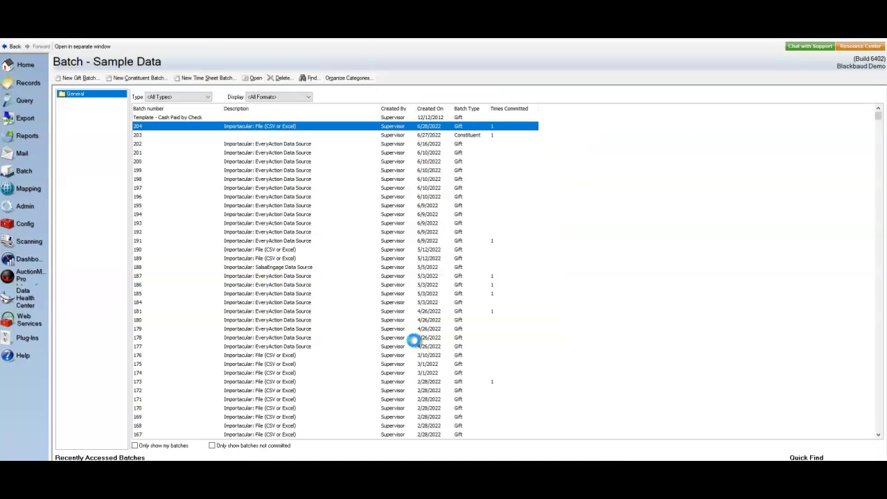
Step: Reopen batch 204 and examine the recurring gift payment and matching gift pledge on the first constituent's record
double_click(236, 126)
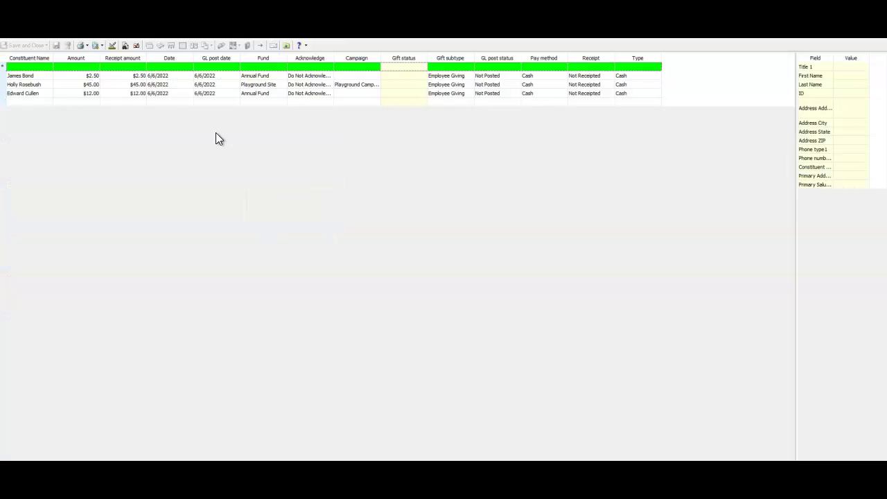
click(3, 76)
click(261, 46)
click(533, 153)
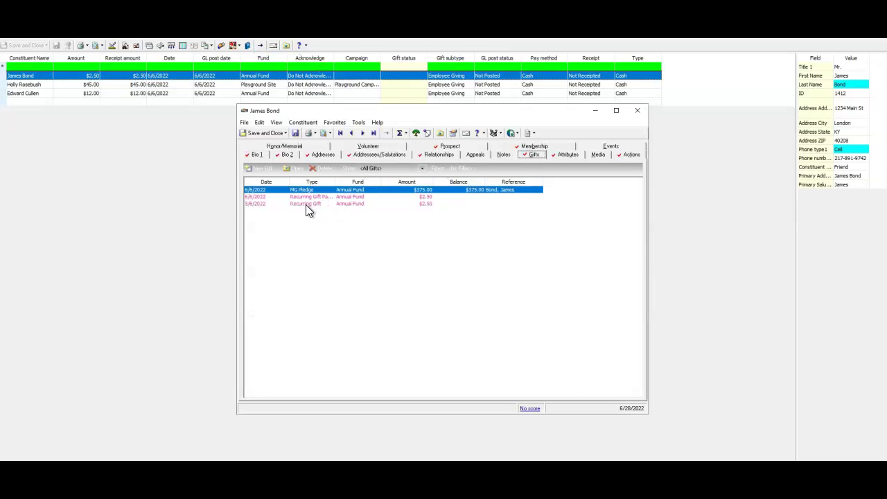
click(305, 198)
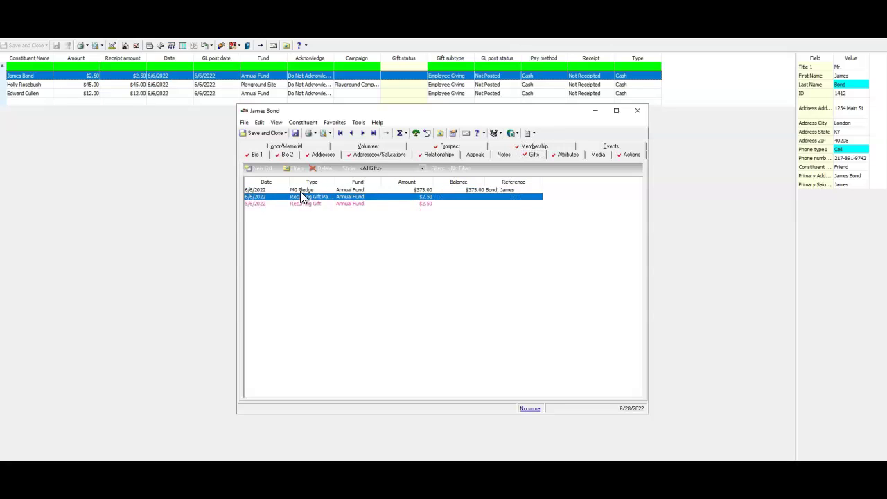
click(301, 191)
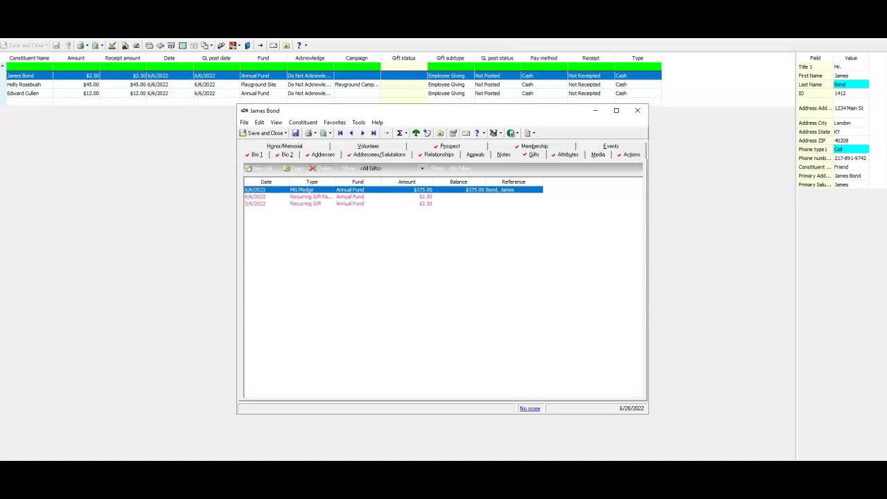